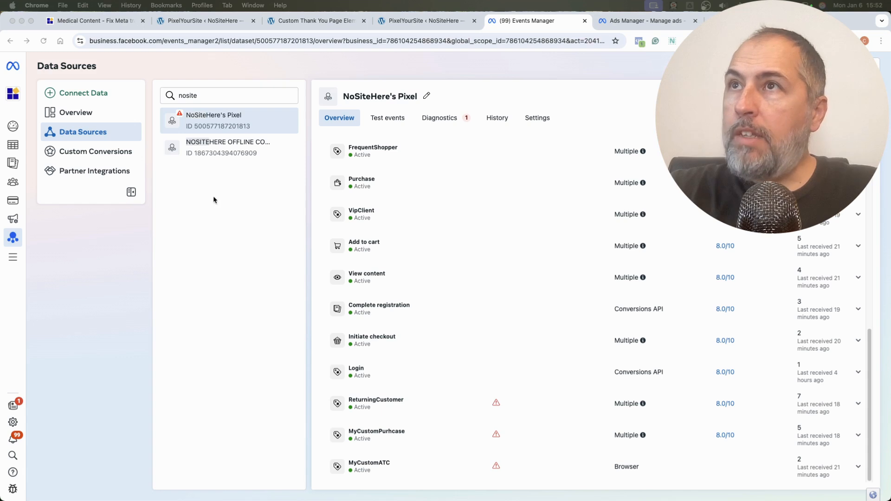
# Open the MyCustomPurhcase event from the PixelYourSite Pro events list and review its trigger and Facebook settings.
pyautogui.click(207, 26)
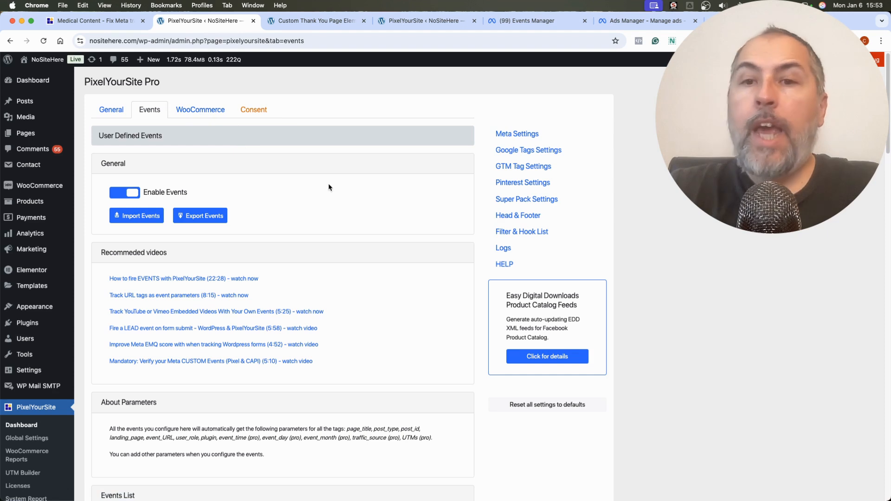
pyautogui.scroll(-5, 329, 187)
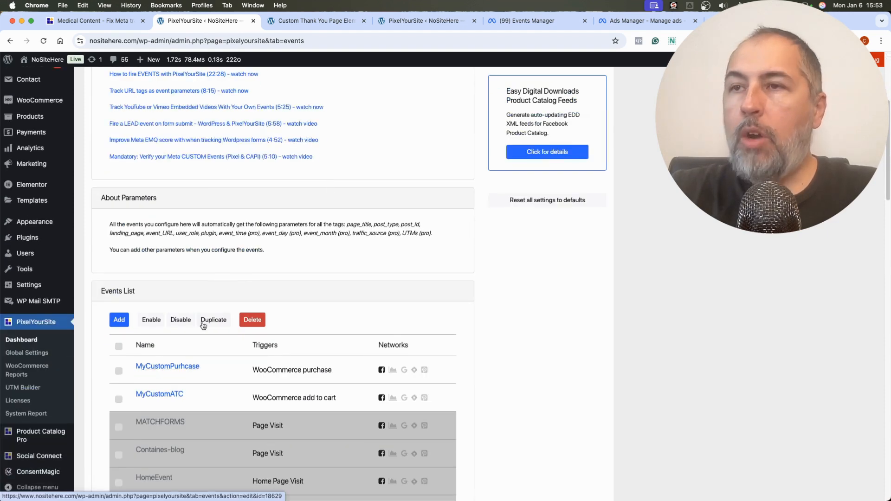
pyautogui.scroll(-1, 259, 261)
pyautogui.scroll(-2, 258, 261)
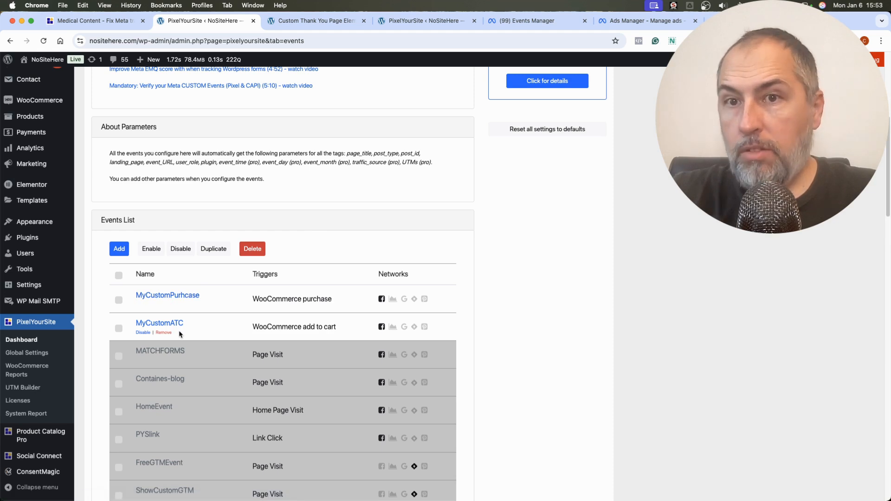
pyautogui.click(164, 298)
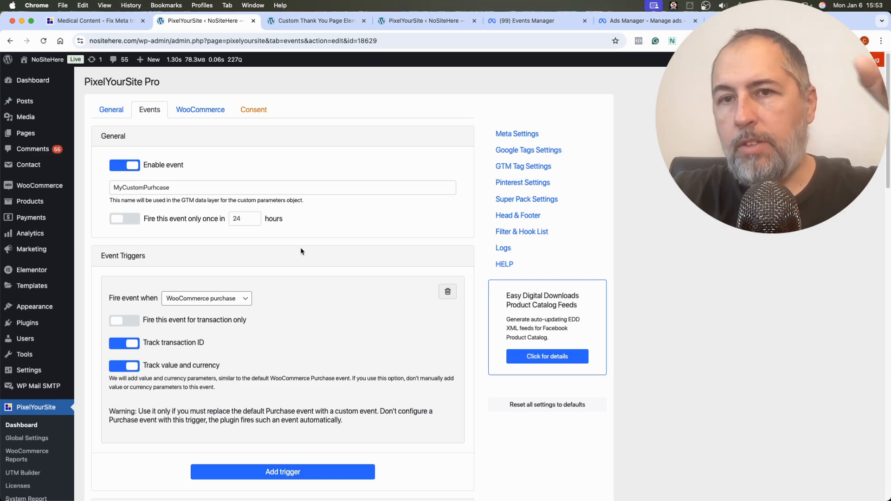
pyautogui.scroll(-2, 301, 251)
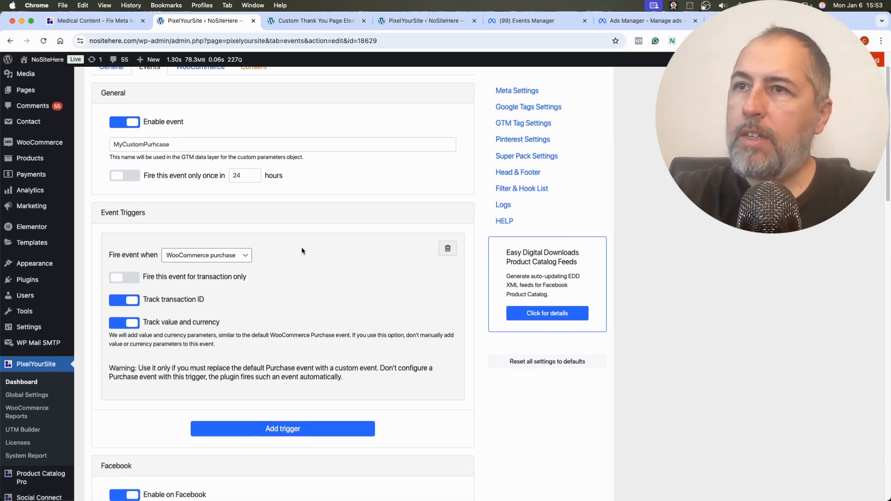
pyautogui.scroll(-1, 301, 251)
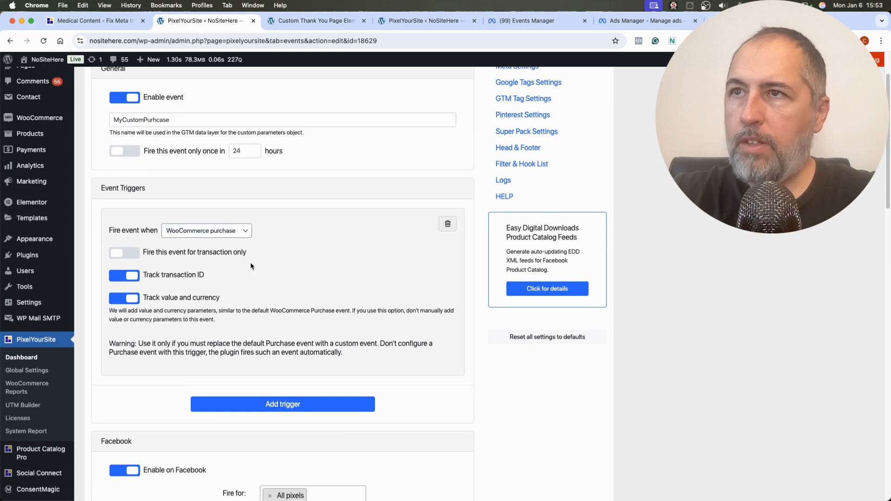
pyautogui.scroll(-8, 303, 265)
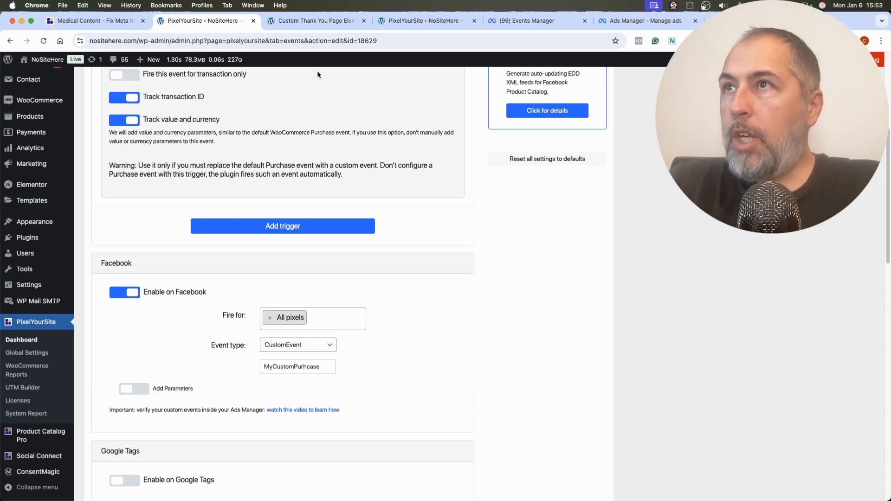
# In Meta Events Manager, confirm the MyCustomPurhcase custom event of NoSiteHere's Pixel by acknowledging the Business Tools terms, and review its details.
pyautogui.click(534, 22)
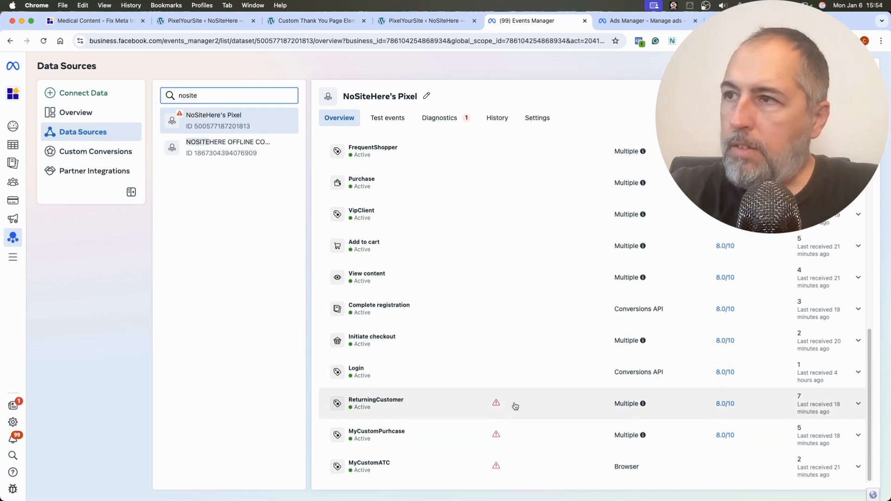
pyautogui.moveTo(496, 404)
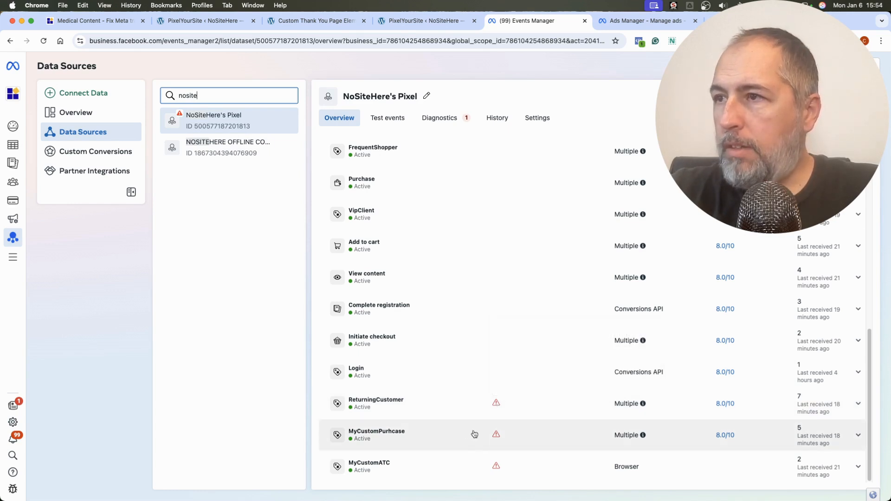
pyautogui.click(498, 433)
pyautogui.moveTo(505, 431)
pyautogui.click(513, 411)
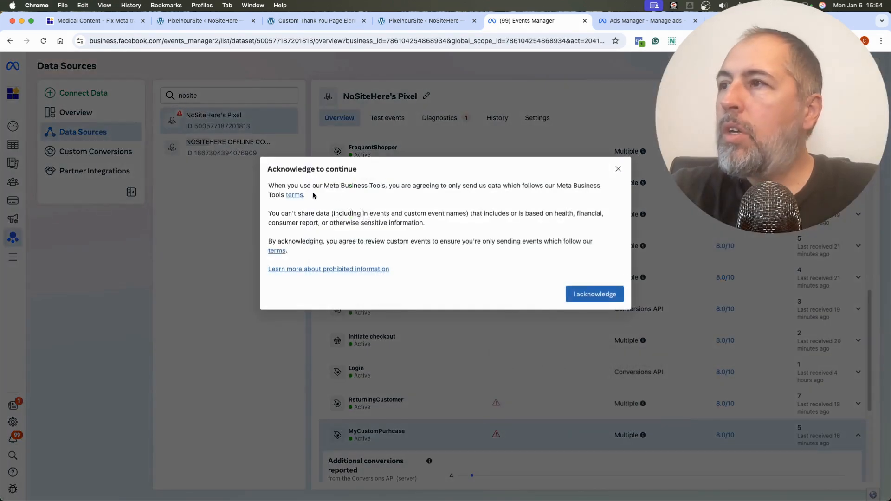
pyautogui.click(593, 294)
pyautogui.click(604, 334)
pyautogui.click(620, 412)
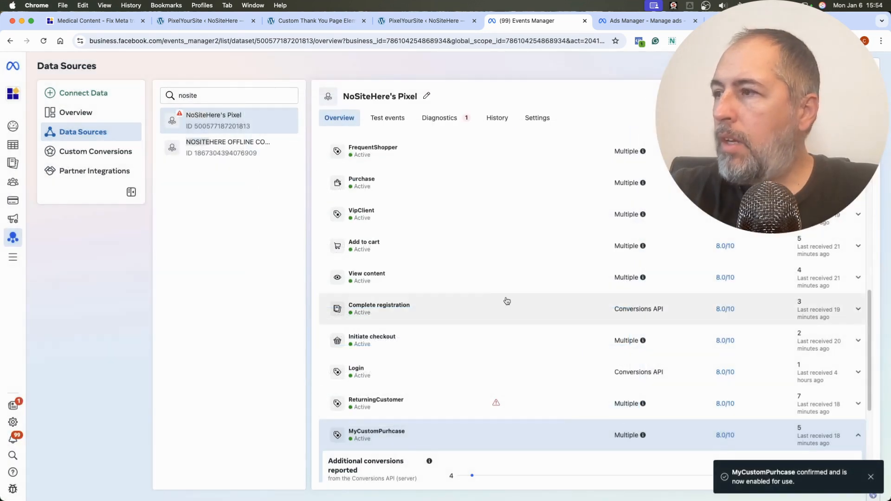
pyautogui.scroll(-5, 507, 301)
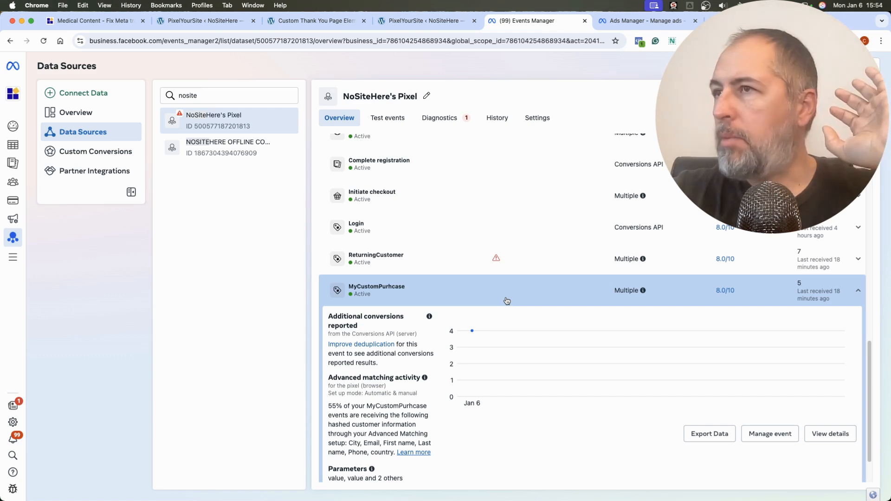
pyautogui.scroll(-2, 445, 293)
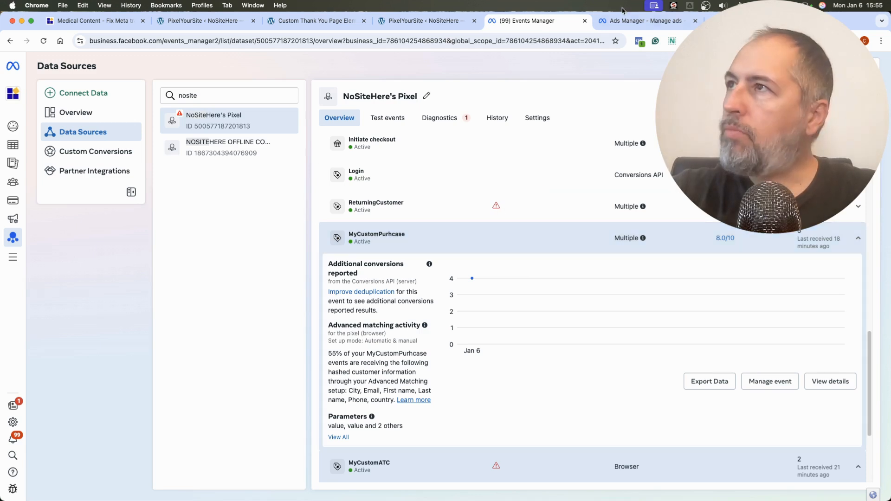
# In Ads Manager, look through the conversion events available for New Sales Ad Set, then leave its editor without choosing one.
pyautogui.click(624, 23)
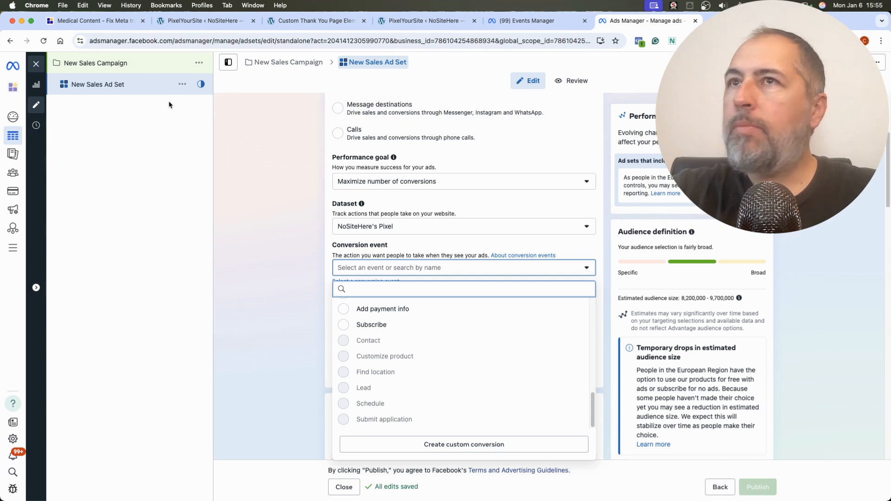
pyautogui.click(36, 65)
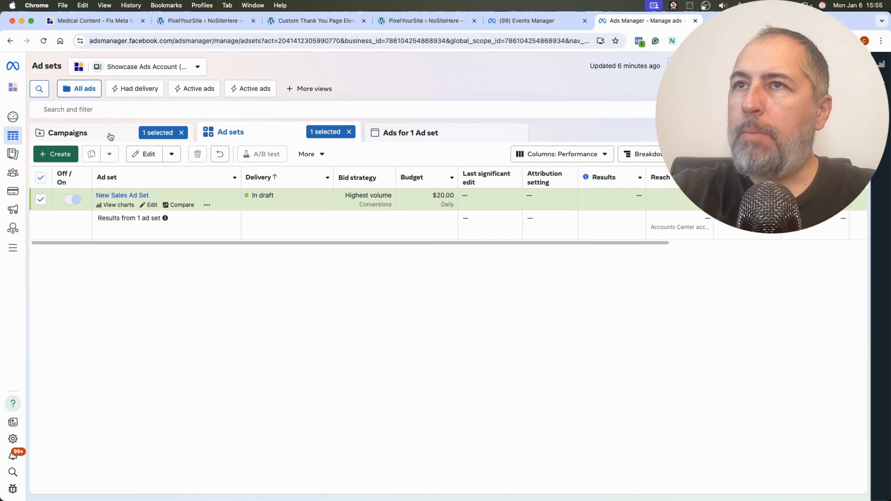
pyautogui.click(148, 160)
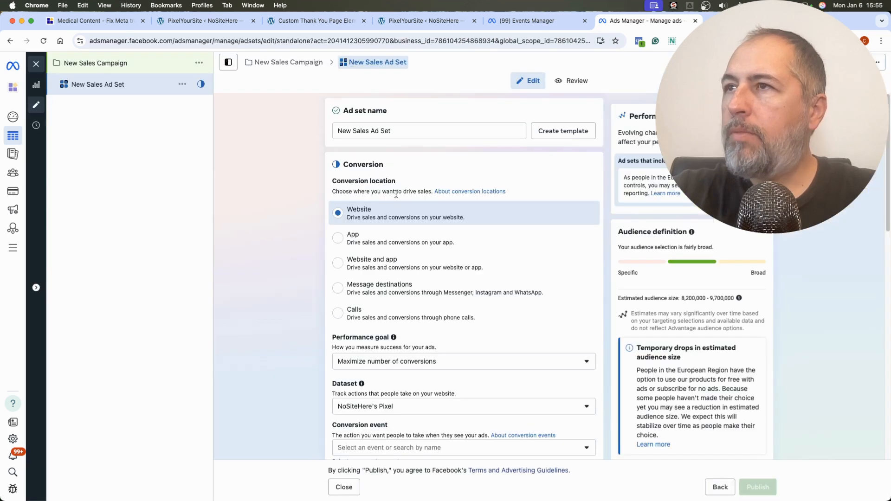
pyautogui.scroll(-5, 418, 232)
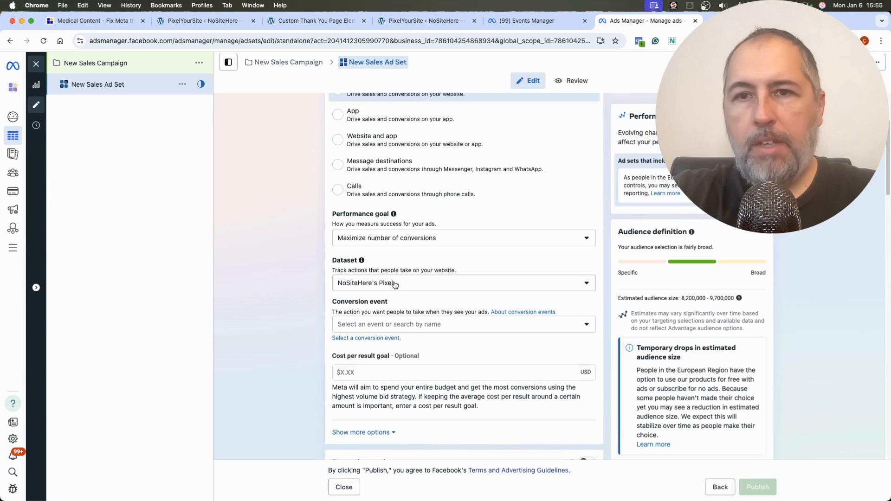
pyautogui.scroll(-6, 395, 285)
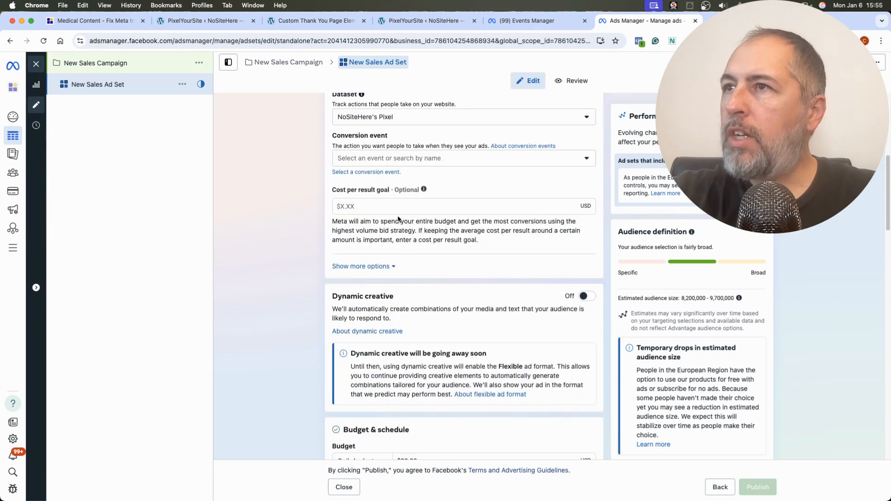
pyautogui.click(388, 159)
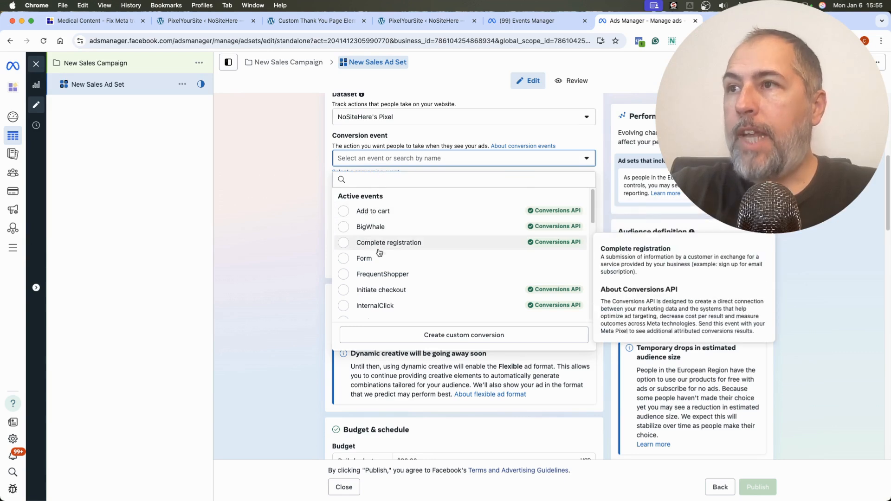
pyautogui.scroll(-3, 378, 251)
pyautogui.scroll(-5, 378, 250)
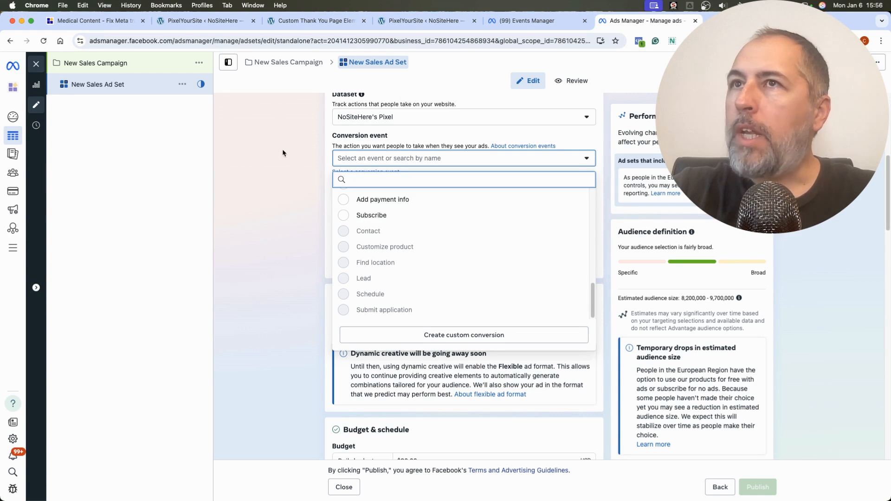
pyautogui.click(33, 66)
pyautogui.click(33, 66)
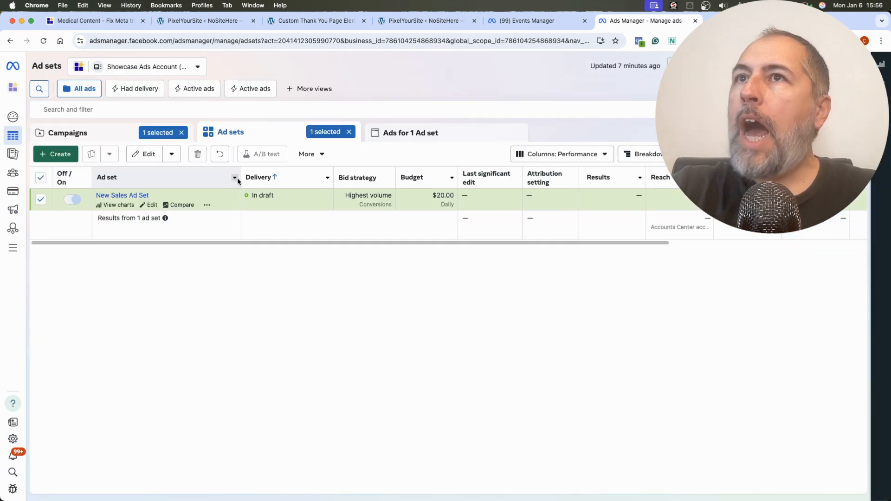
# Open column customization for the ad sets table and look at the custom events metrics.
pyautogui.click(565, 154)
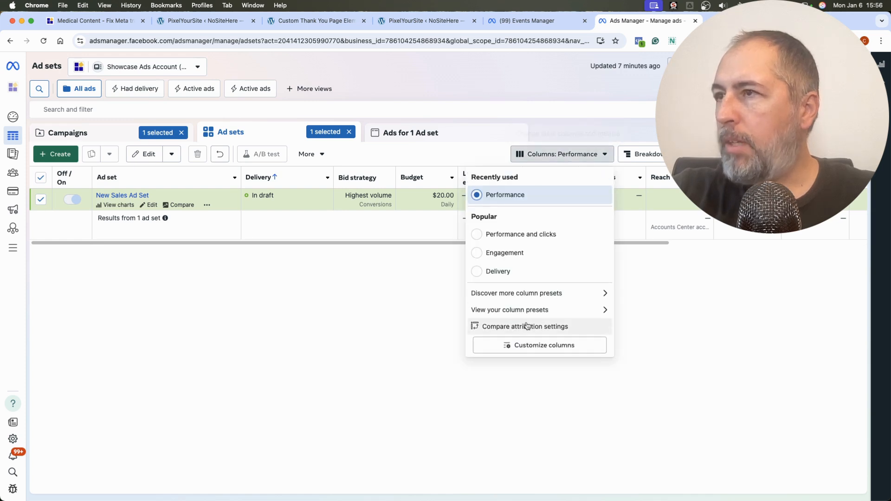
pyautogui.click(526, 327)
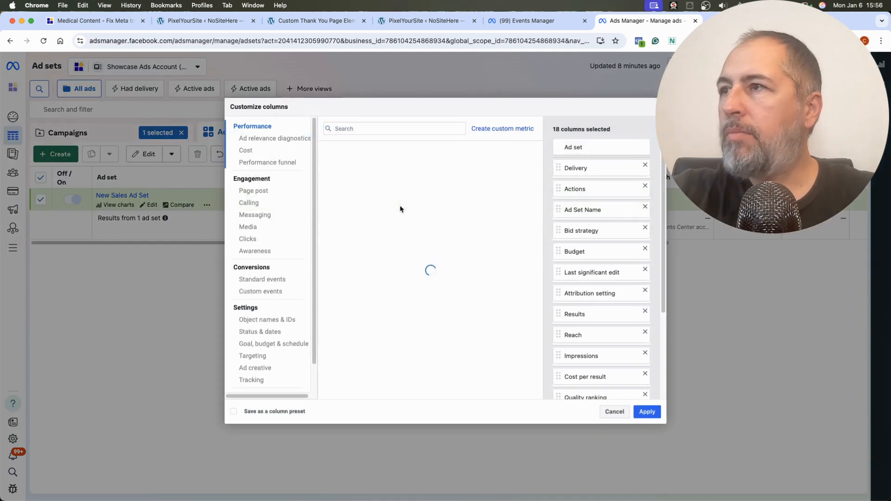
pyautogui.click(367, 130)
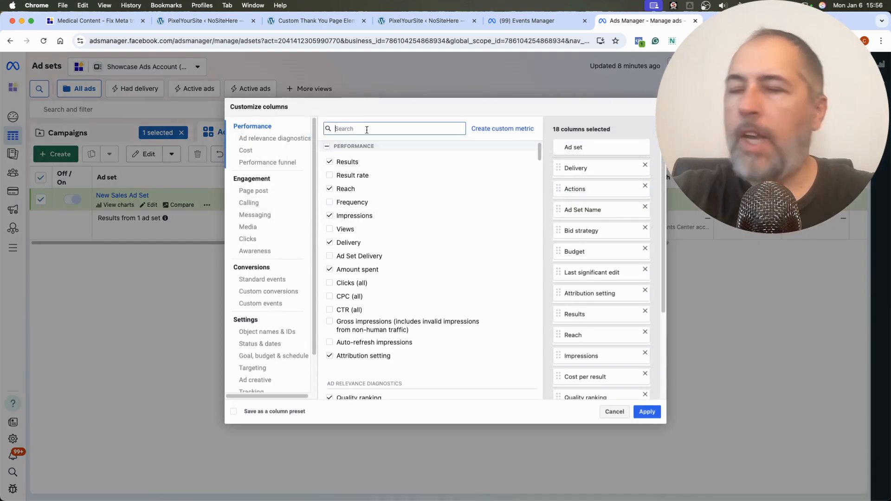
pyautogui.click(262, 304)
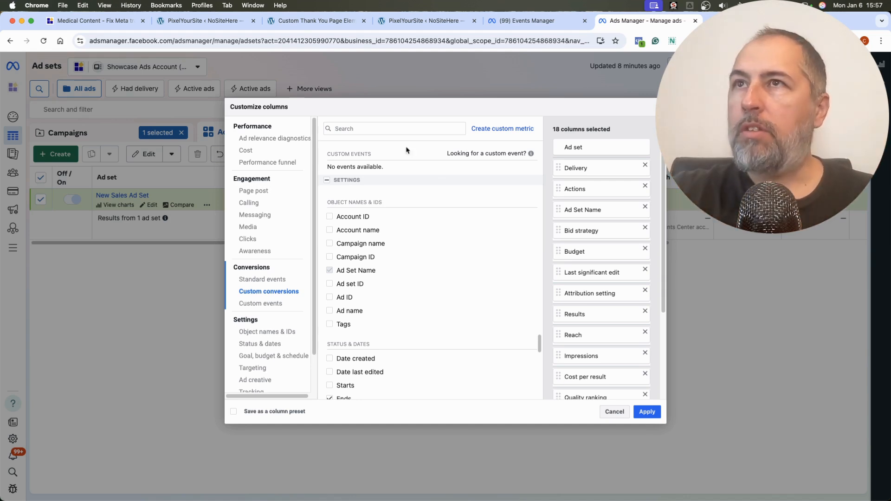
# Return to the MyCustomPurhcase event in PixelYourSite and view the available trigger types, keeping WooCommerce purchase.
pyautogui.click(183, 27)
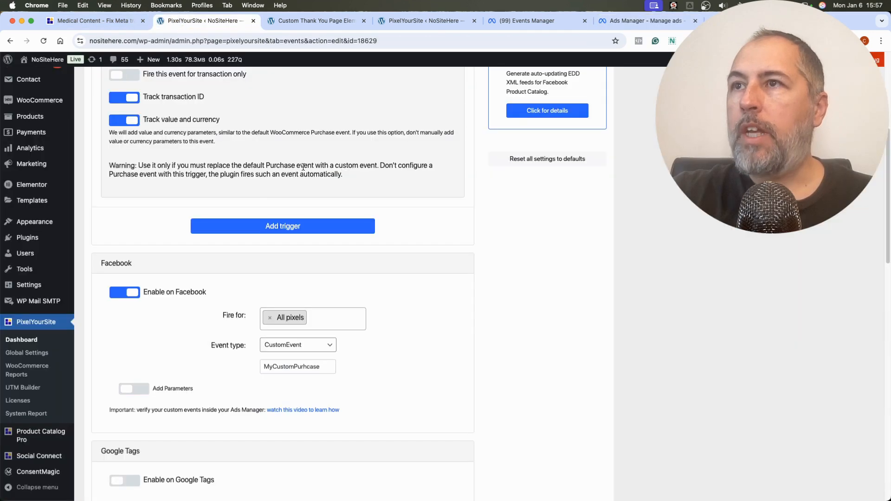
pyautogui.scroll(5, 303, 167)
pyautogui.scroll(-2, 331, 283)
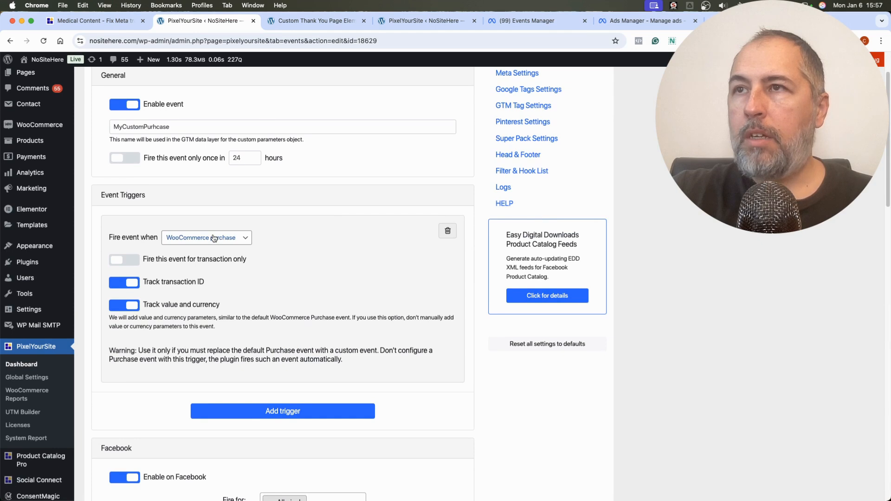
pyautogui.click(214, 238)
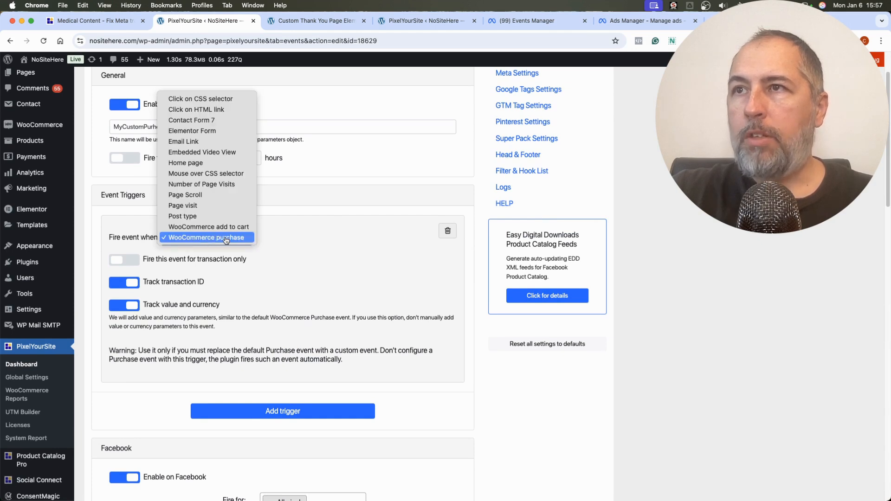
pyautogui.click(314, 243)
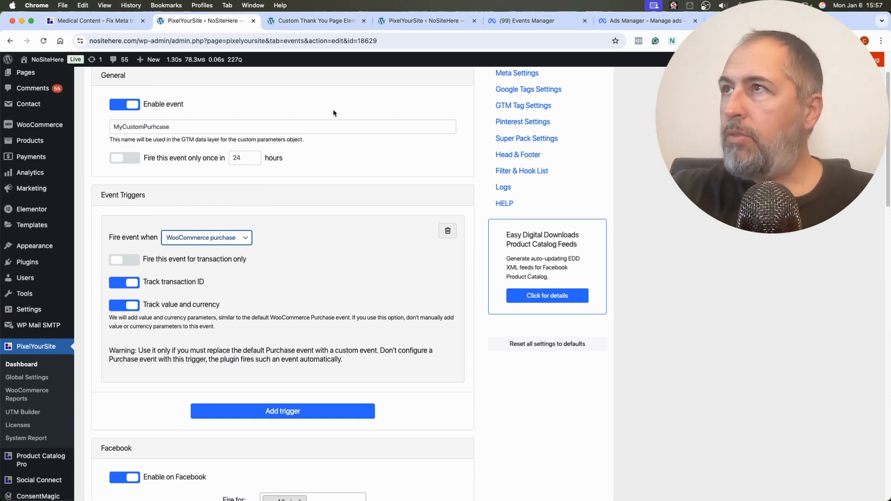
# Switch to Events Manager and start a custom audience with Website as its source.
pyautogui.click(534, 21)
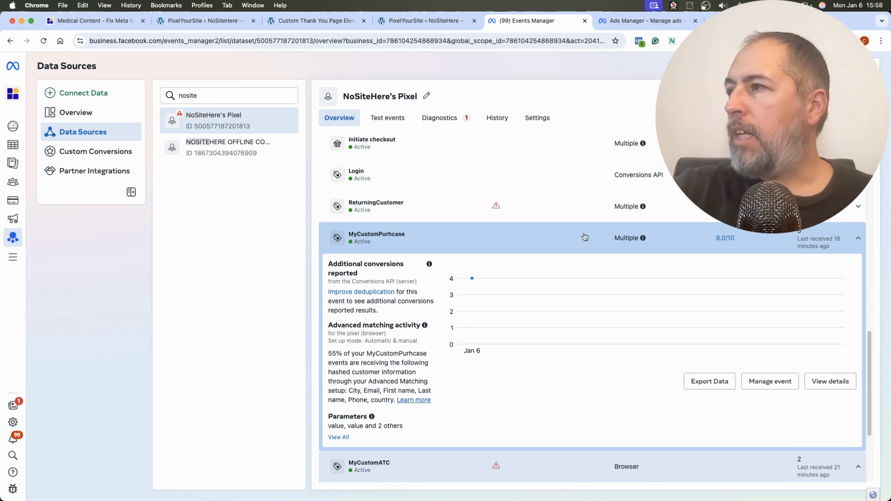
pyautogui.click(830, 381)
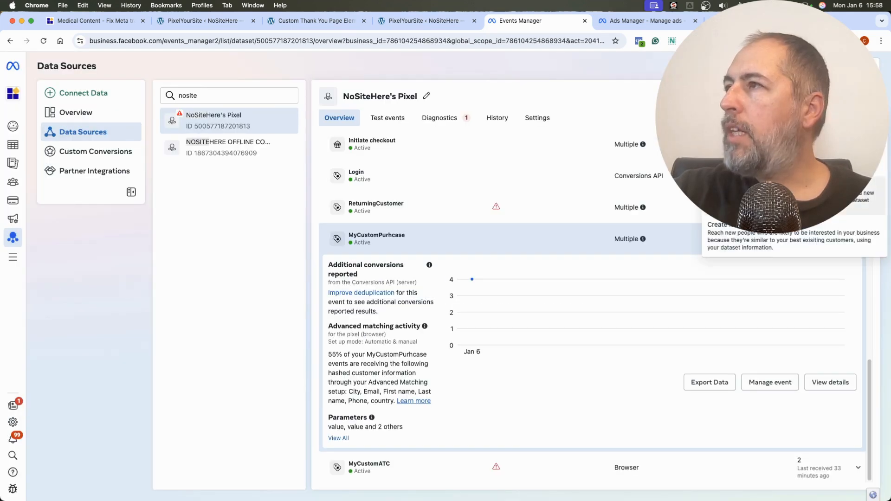
pyautogui.click(761, 195)
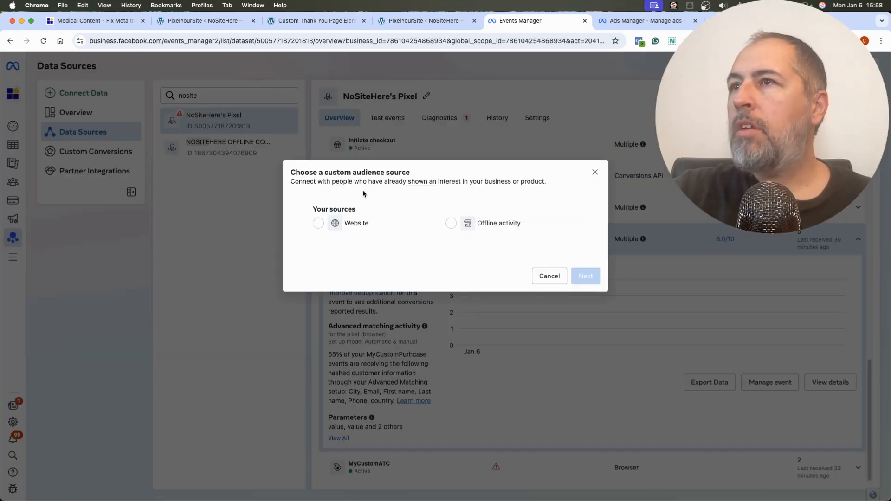
pyautogui.click(327, 227)
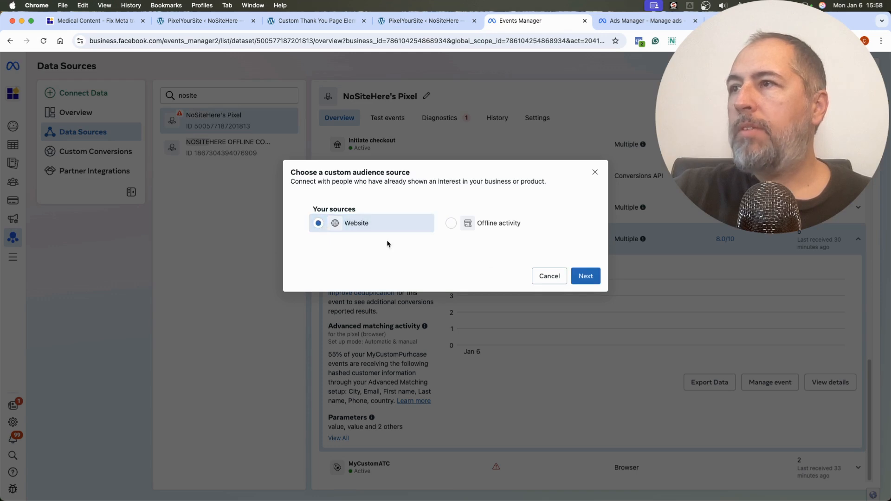
pyautogui.click(585, 276)
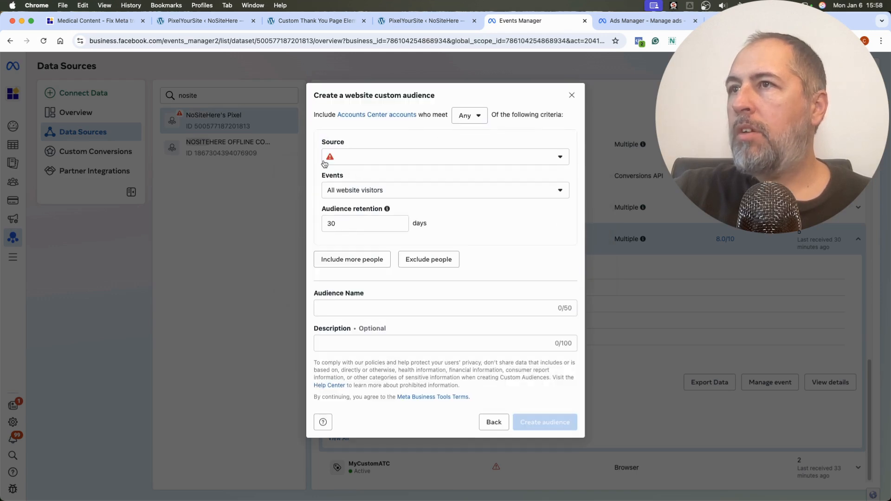
# Set the website custom audience's source to NoSiteHere's Pixel and its event to MyCustomPurhcase.
pyautogui.click(372, 159)
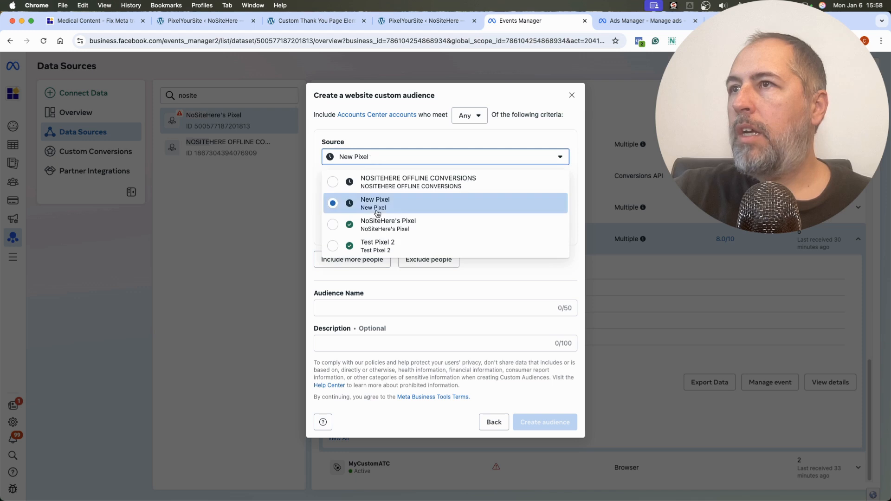
pyautogui.click(373, 224)
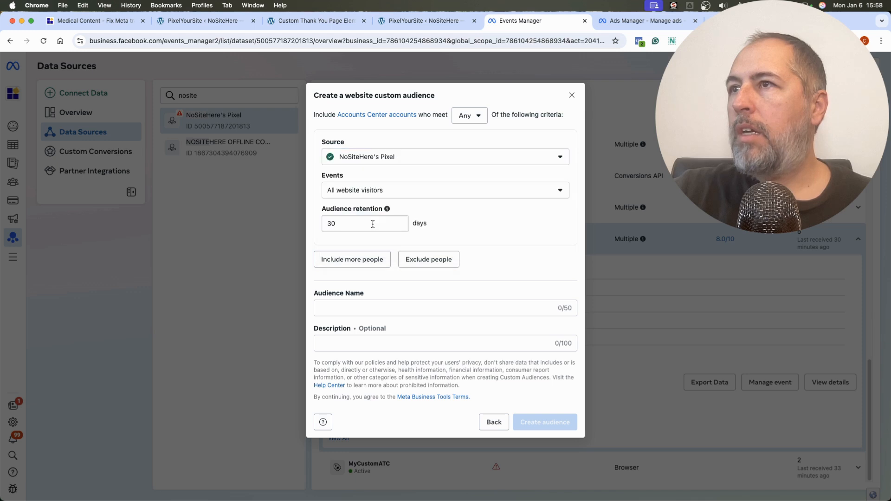
pyautogui.click(350, 192)
pyautogui.scroll(-5, 371, 303)
pyautogui.scroll(-1, 371, 303)
pyautogui.click(332, 313)
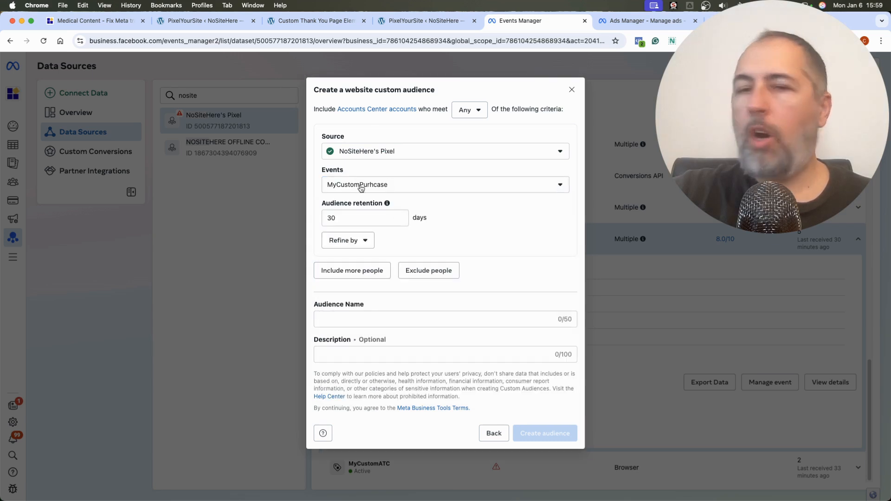
# Set the audience retention to 180 days, then close the audience dialog without creating the audience.
pyautogui.doubleClick(360, 219)
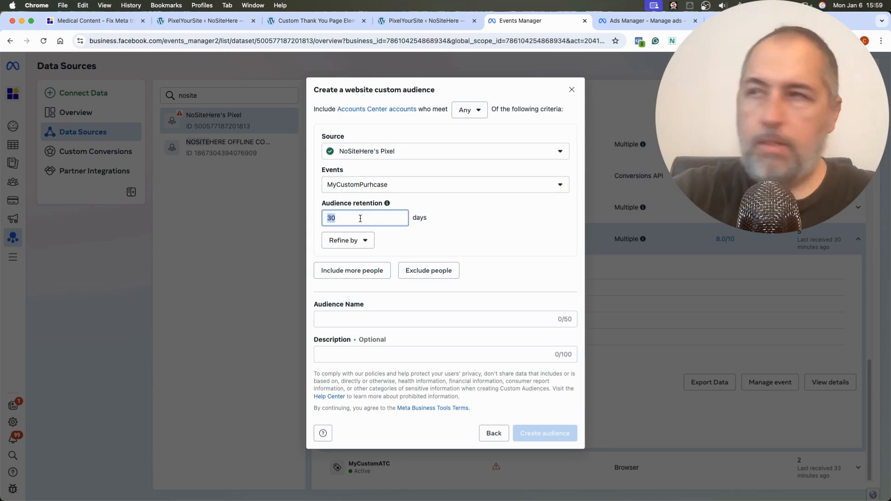
pyautogui.write('180')
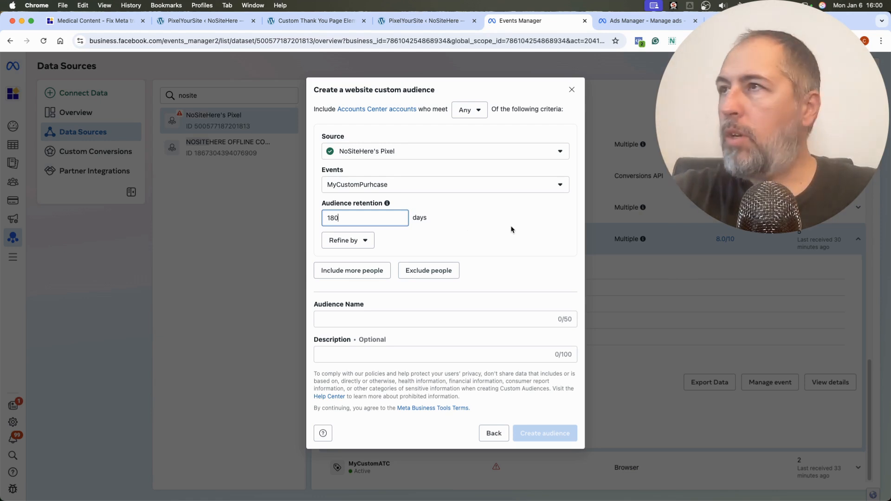
pyautogui.click(571, 91)
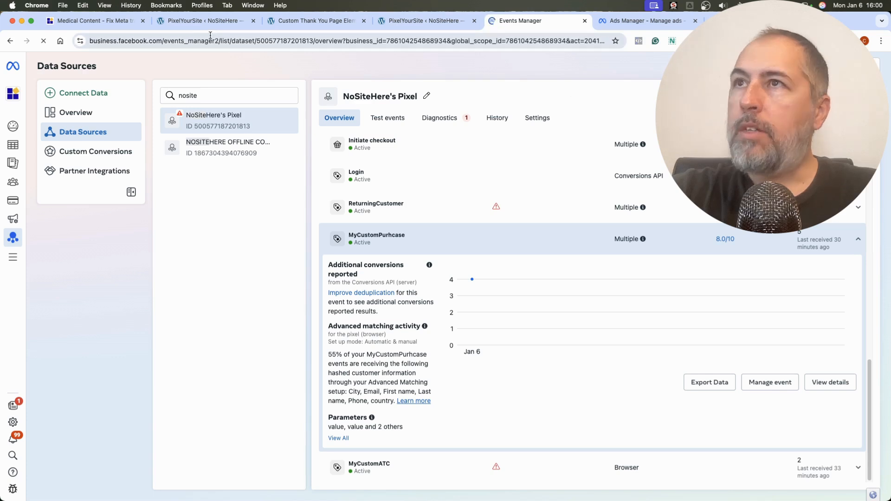
# Return to the MyCustomPurhcase event in PixelYourSite and view its general settings.
pyautogui.click(204, 20)
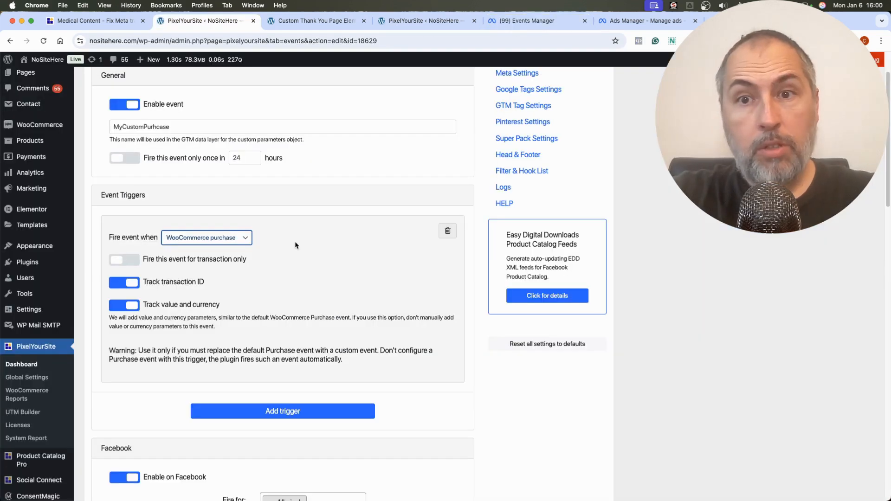
pyautogui.scroll(3, 296, 245)
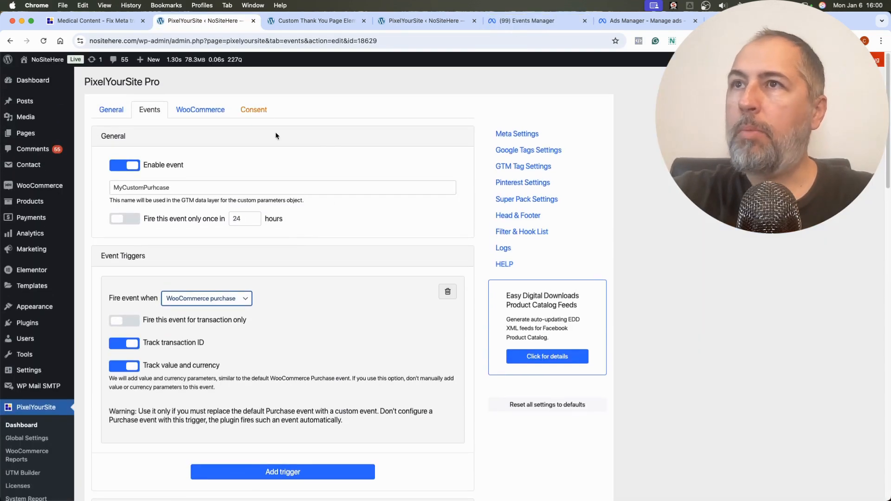